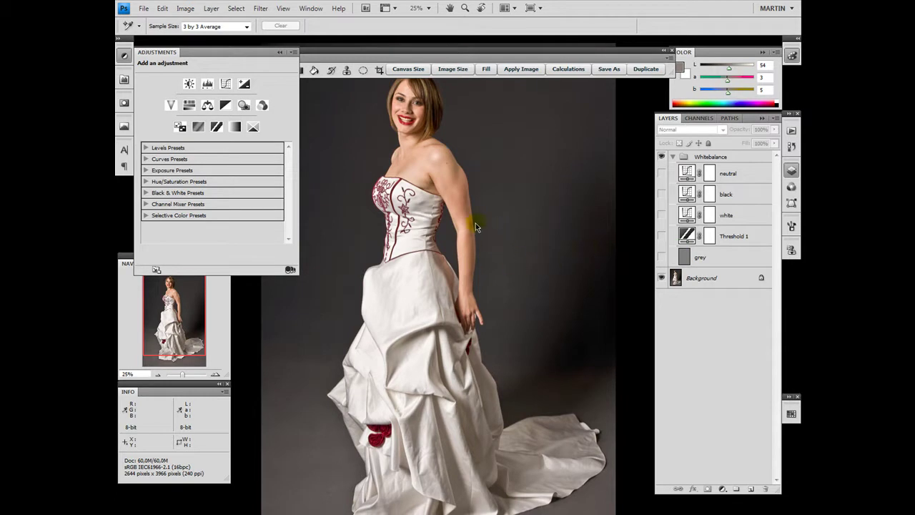
- Show Threshold 1 at level 249 and place colour sampler #1 on the brightest speck (253/251/249)
{"action": "left_click", "coordinate": [689, 308]}
{"action": "left_click", "coordinate": [662, 236]}
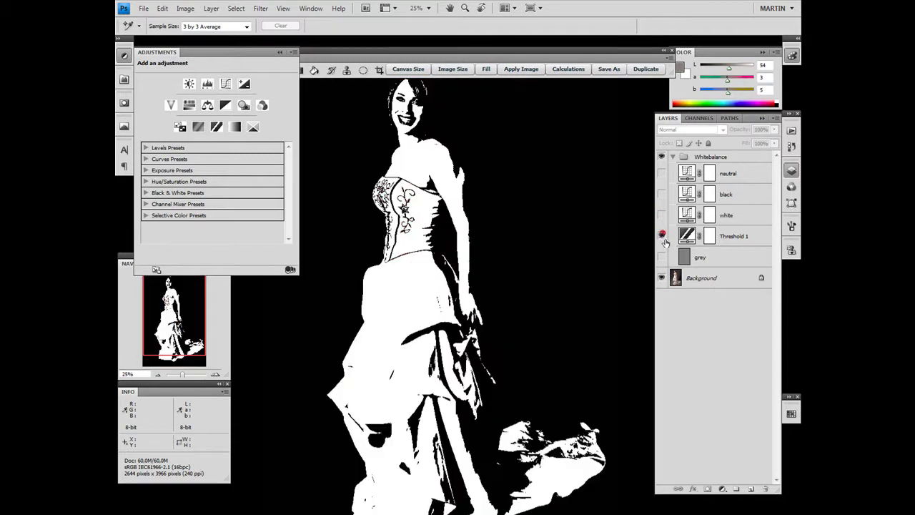
{"action": "left_click", "coordinate": [743, 237]}
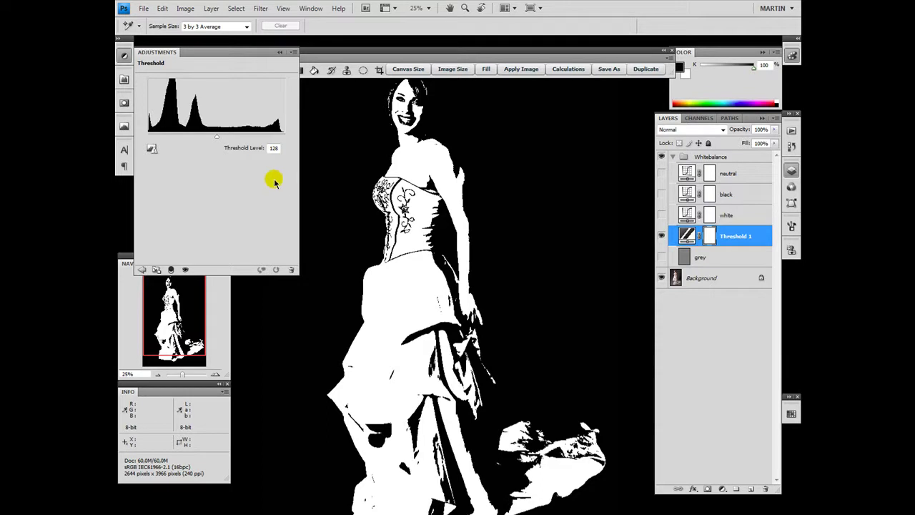
{"action": "left_click_drag", "start_coordinate": [218, 139], "coordinate": [286, 140]}
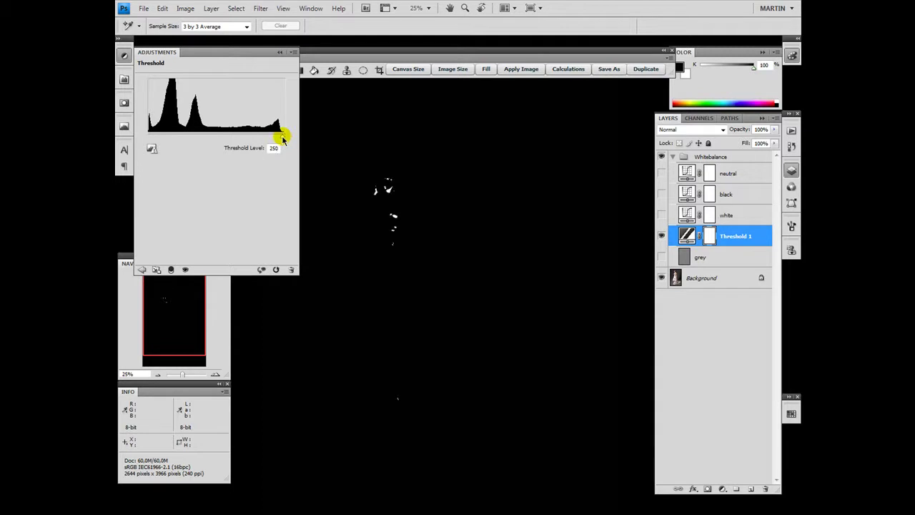
{"action": "left_click_drag", "start_coordinate": [283, 139], "coordinate": [280, 145]}
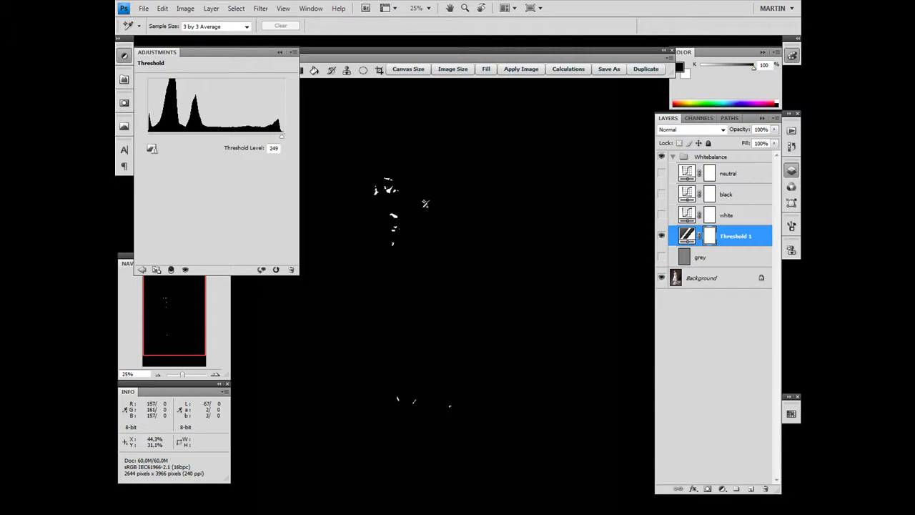
{"action": "left_click", "coordinate": [389, 188]}
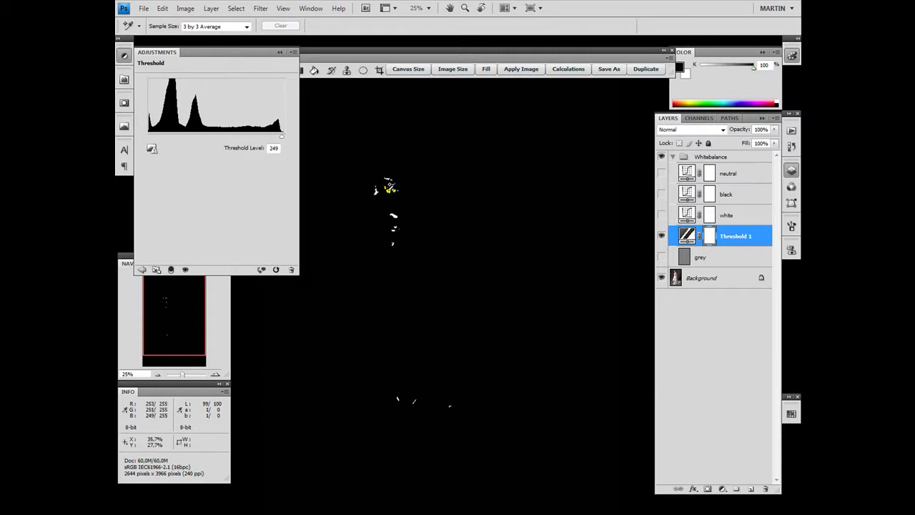
{"action": "left_click", "coordinate": [390, 188]}
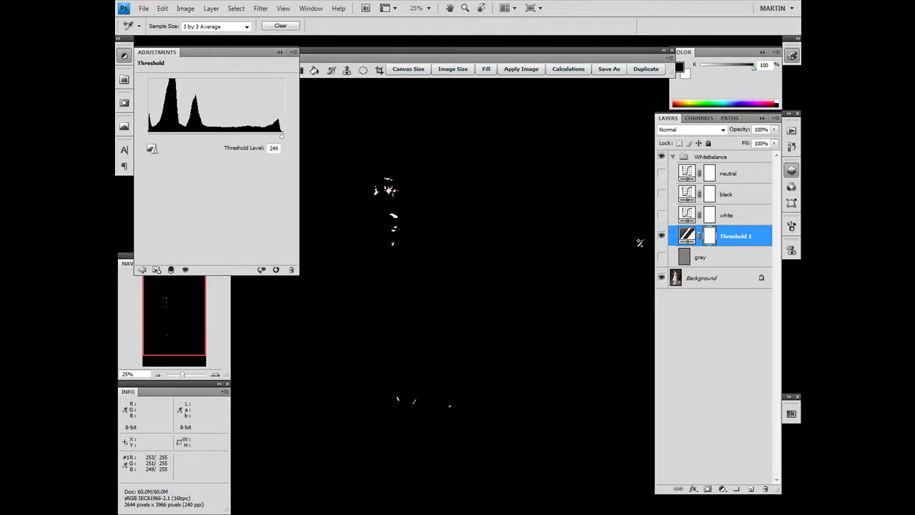
- Drop the threshold to isolate the darkest tones and place colour sampler #2 on the dark stroke (0/0/0)
{"action": "left_click_drag", "start_coordinate": [280, 136], "coordinate": [150, 138]}
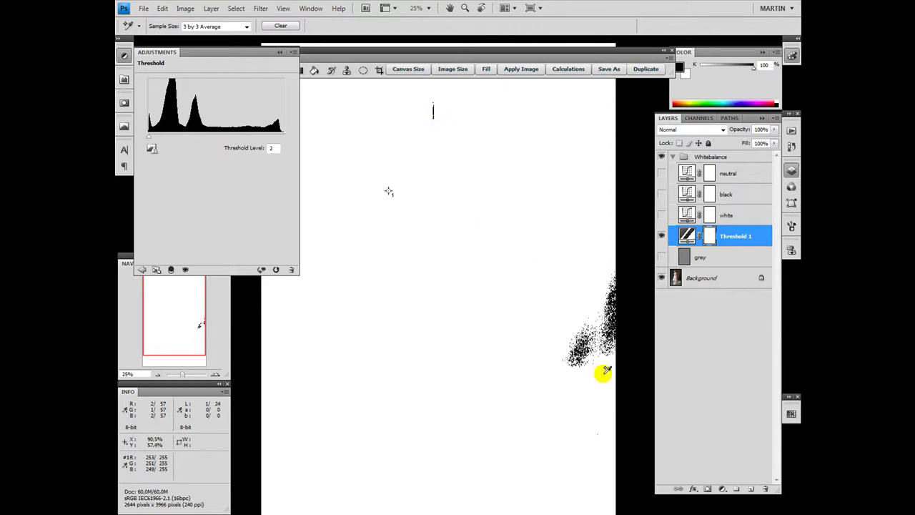
{"action": "left_click_drag", "start_coordinate": [149, 138], "coordinate": [151, 138]}
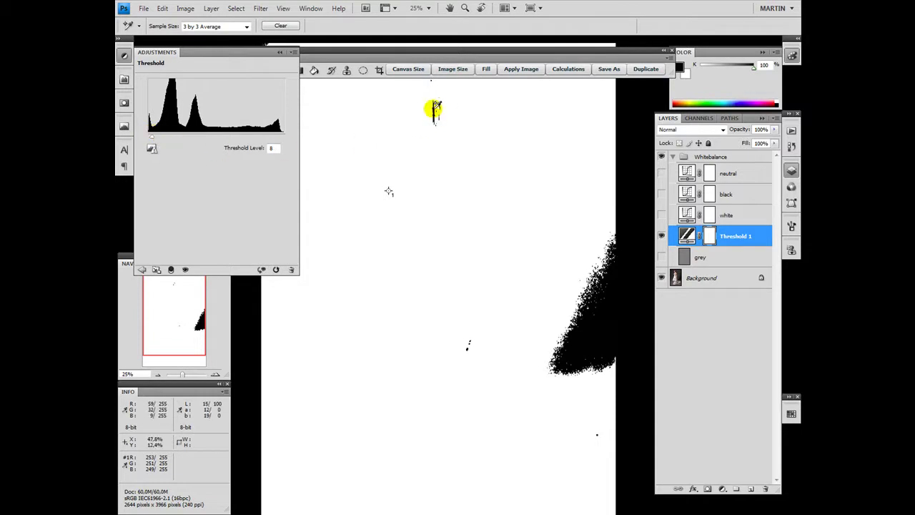
{"action": "key", "text": "ctrl+plus"}
{"action": "left_click_drag", "start_coordinate": [441, 78], "coordinate": [507, 341]}
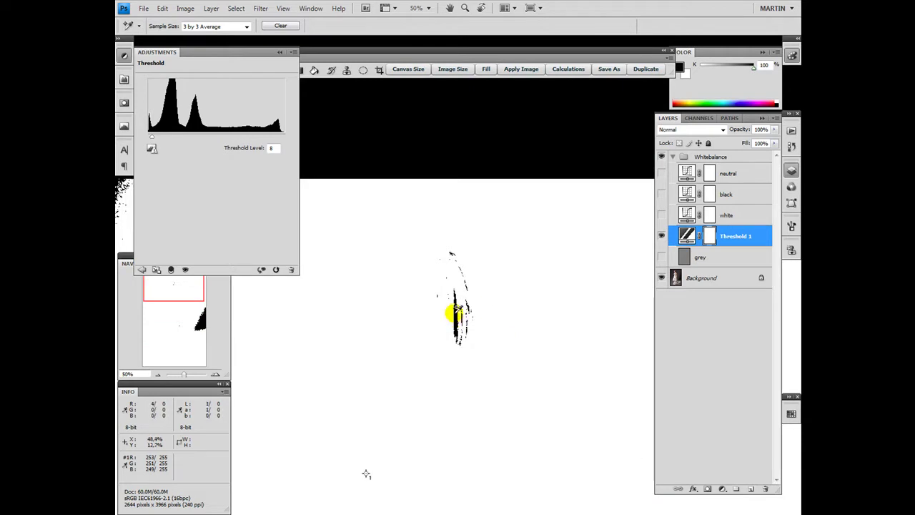
{"action": "left_click", "coordinate": [456, 313]}
{"action": "left_click", "coordinate": [456, 313]}
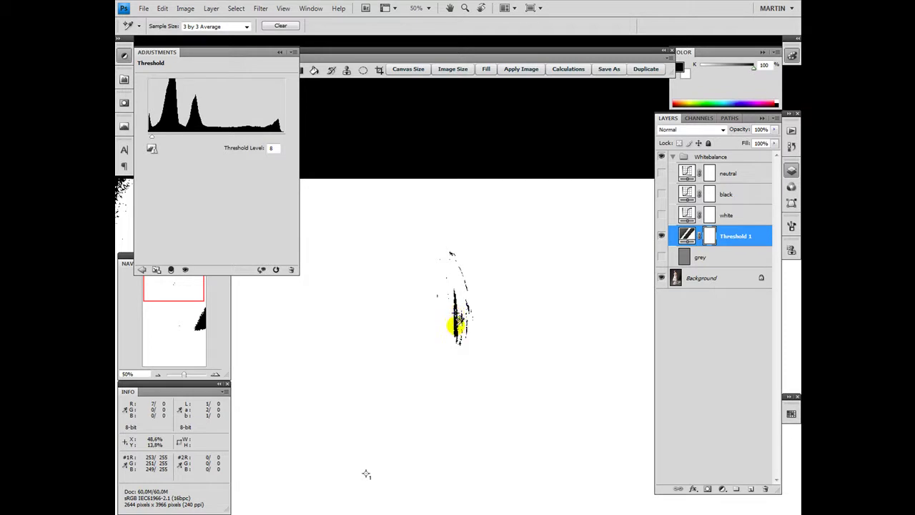
- Reset the Threshold Level to 128
{"action": "left_click", "coordinate": [268, 148]}
{"action": "left_click", "coordinate": [271, 150]}
{"action": "type", "text": "128"}
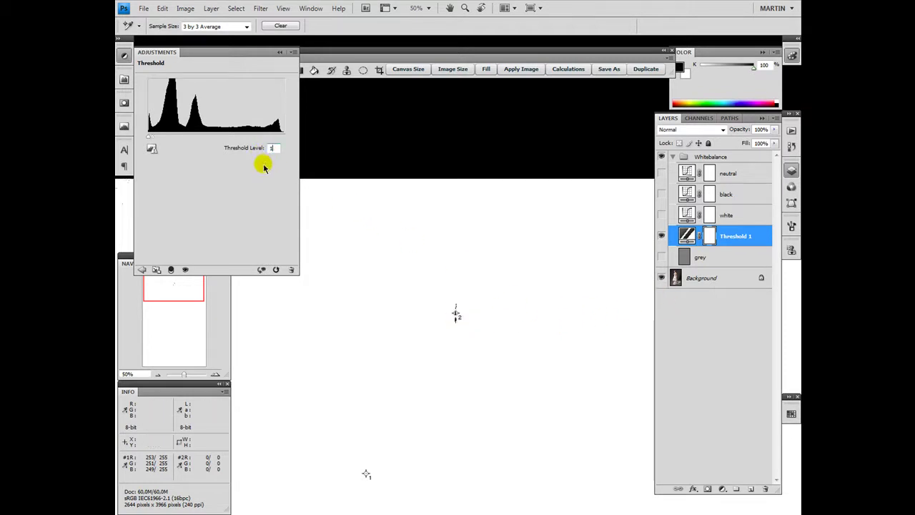
- Make the grey layer visible in Difference blend mode
{"action": "left_click", "coordinate": [729, 258]}
{"action": "key", "text": "shift+alt+e"}
{"action": "left_click", "coordinate": [661, 257]}
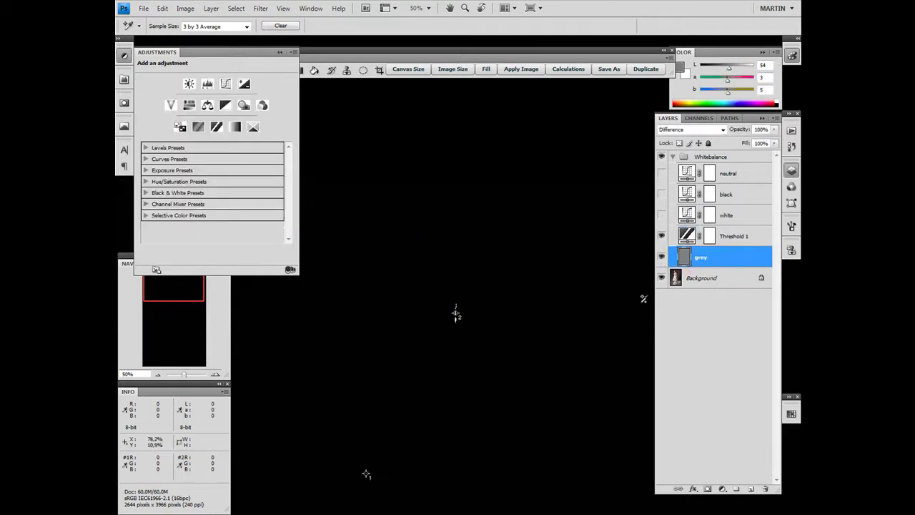
- Zoom out to 25% over the portrait and hide the Threshold 1 layer
{"action": "left_click_drag", "start_coordinate": [501, 406], "coordinate": [478, 224]}
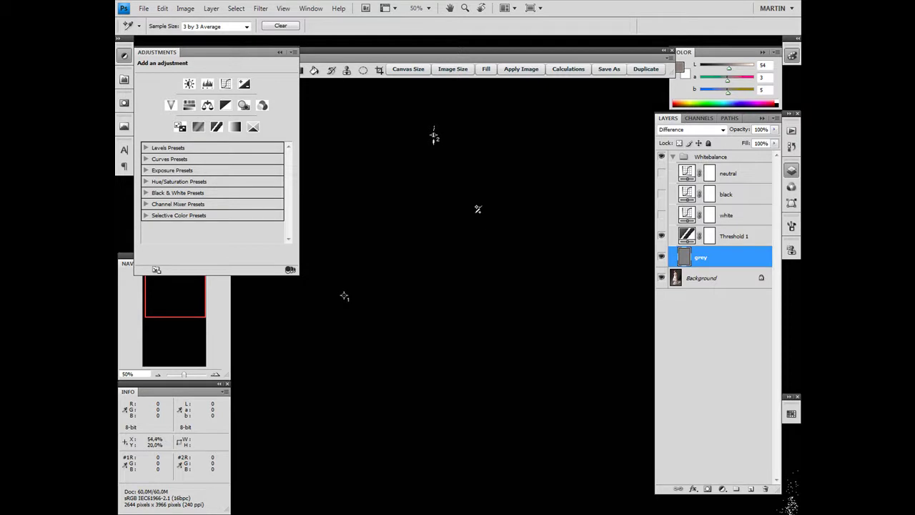
{"action": "key", "text": "ctrl+minus"}
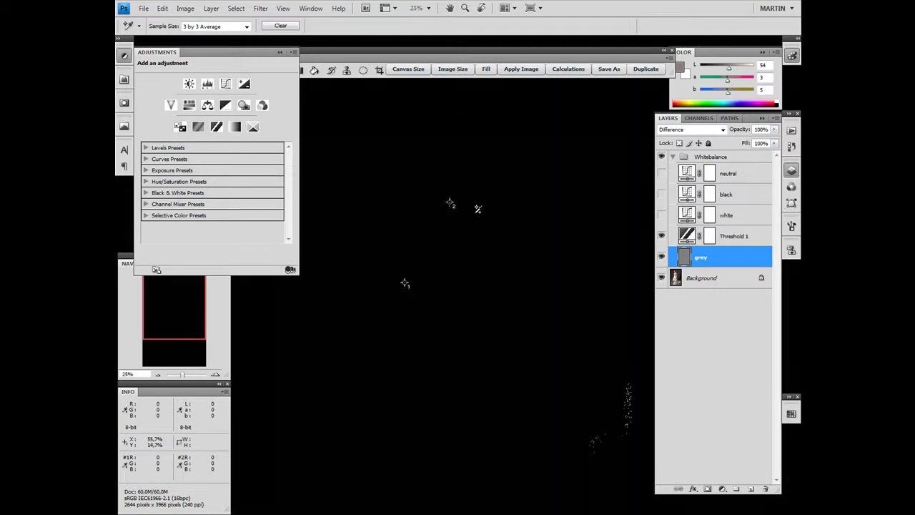
{"action": "left_click_drag", "start_coordinate": [498, 424], "coordinate": [490, 372]}
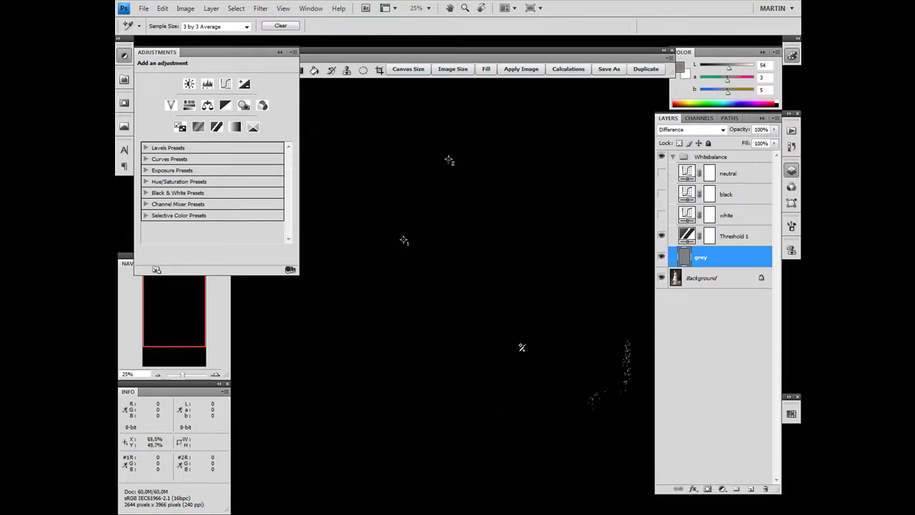
{"action": "left_click", "coordinate": [661, 235]}
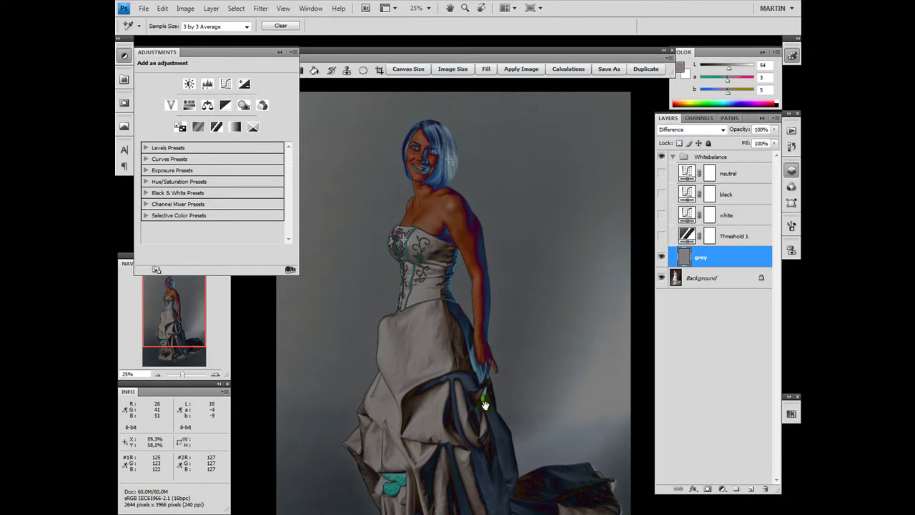
{"action": "left_click_drag", "start_coordinate": [485, 406], "coordinate": [486, 361]}
{"action": "left_click_drag", "start_coordinate": [738, 259], "coordinate": [690, 259]}
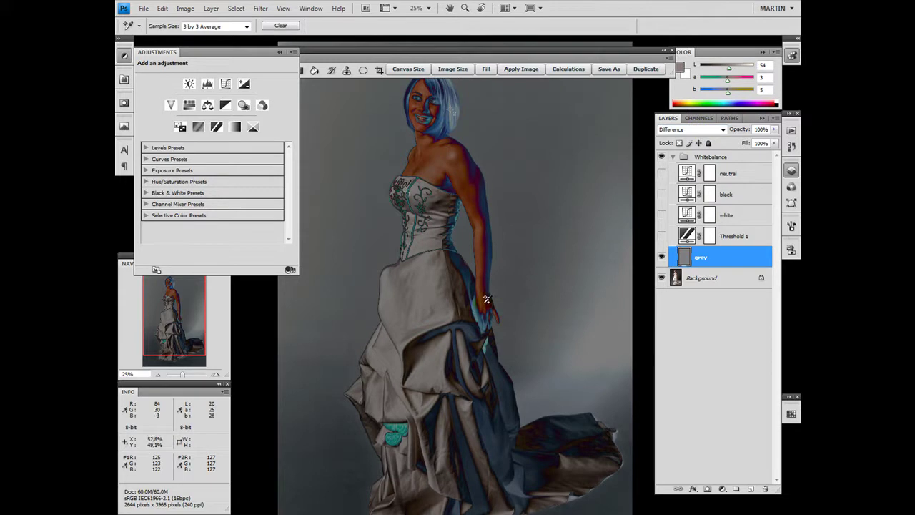
- Lower Threshold 1 to level 6 over the gown, add colour sampler #3 at the darkest spot, then hide Threshold 1
{"action": "left_click", "coordinate": [661, 235]}
{"action": "left_click", "coordinate": [705, 236]}
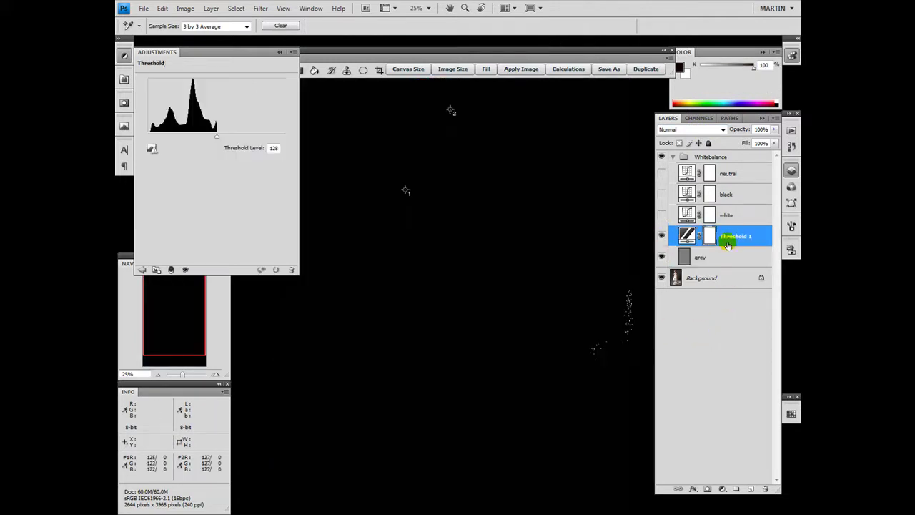
{"action": "left_click_drag", "start_coordinate": [218, 139], "coordinate": [153, 137]}
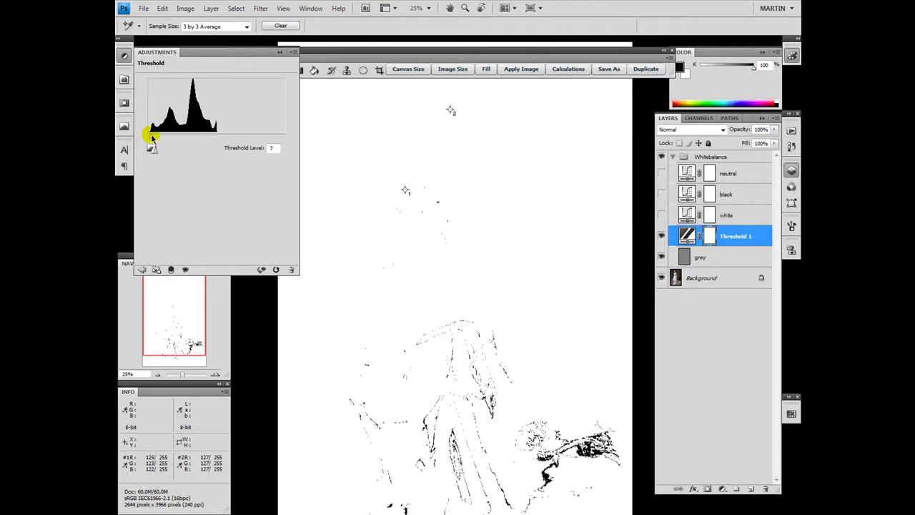
{"action": "left_click_drag", "start_coordinate": [557, 445], "coordinate": [530, 308]}
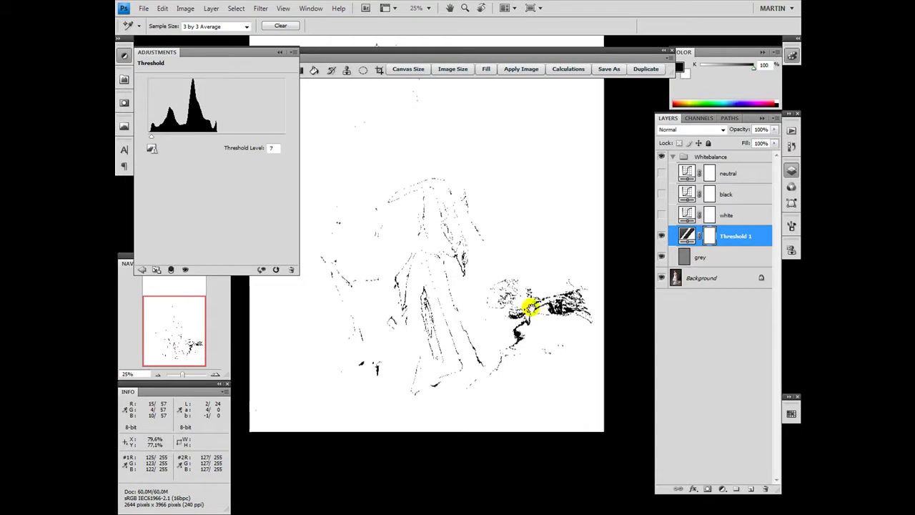
{"action": "left_click_drag", "start_coordinate": [152, 137], "coordinate": [152, 138]}
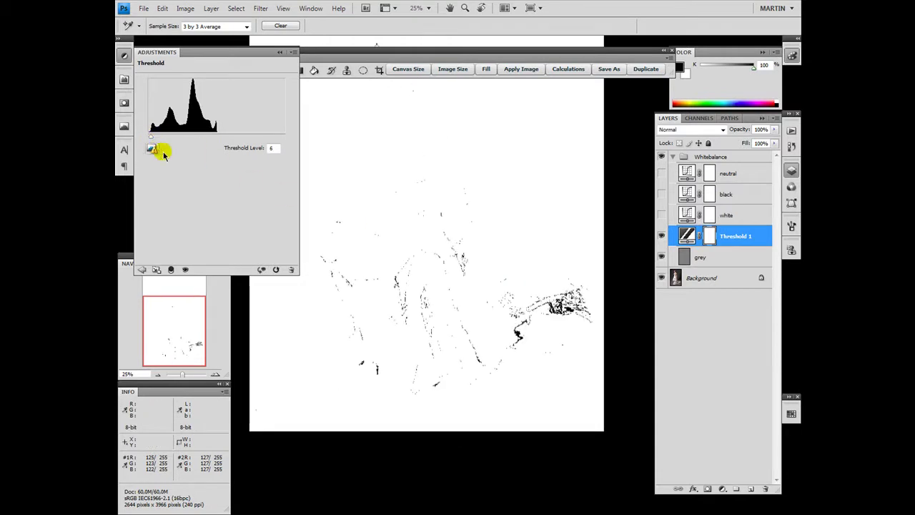
{"action": "left_click", "coordinate": [519, 330]}
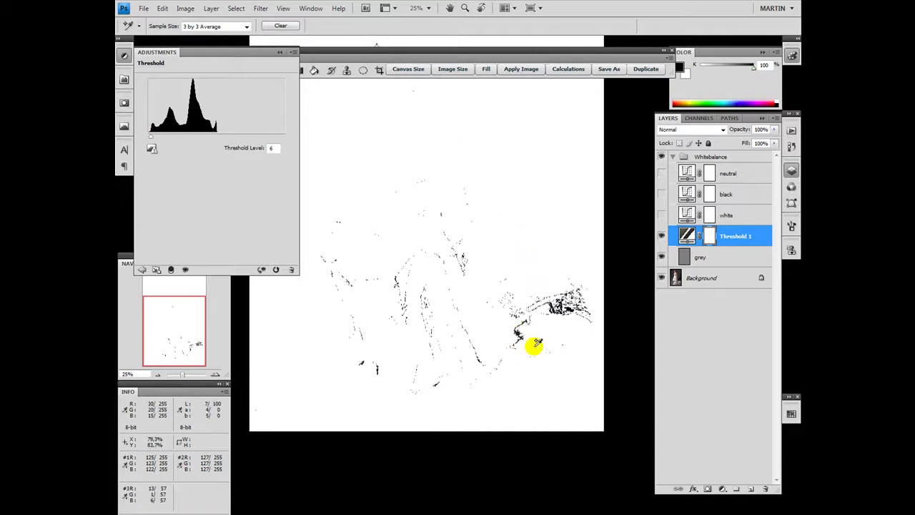
{"action": "left_click", "coordinate": [661, 236]}
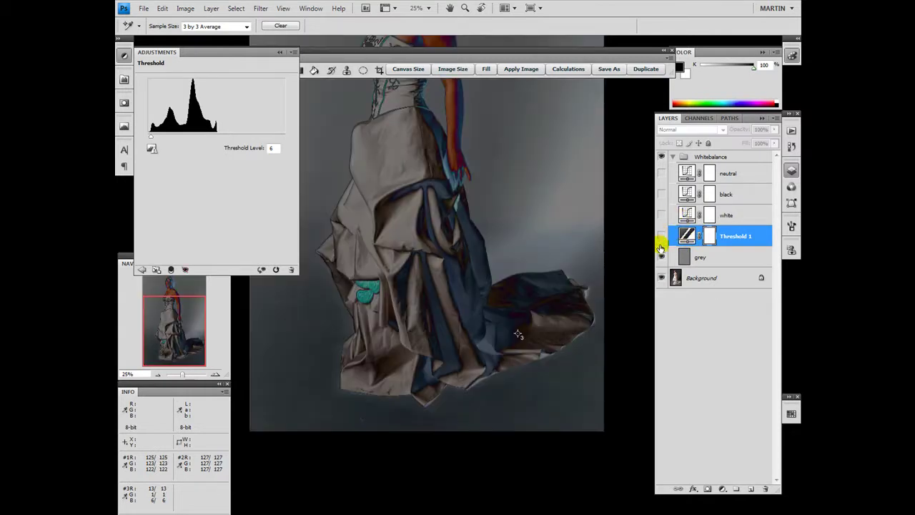
- Hide the grey layer and set the white Curves layer's highlight target colour to 243 grey
{"action": "left_click", "coordinate": [661, 257]}
{"action": "left_click", "coordinate": [662, 214]}
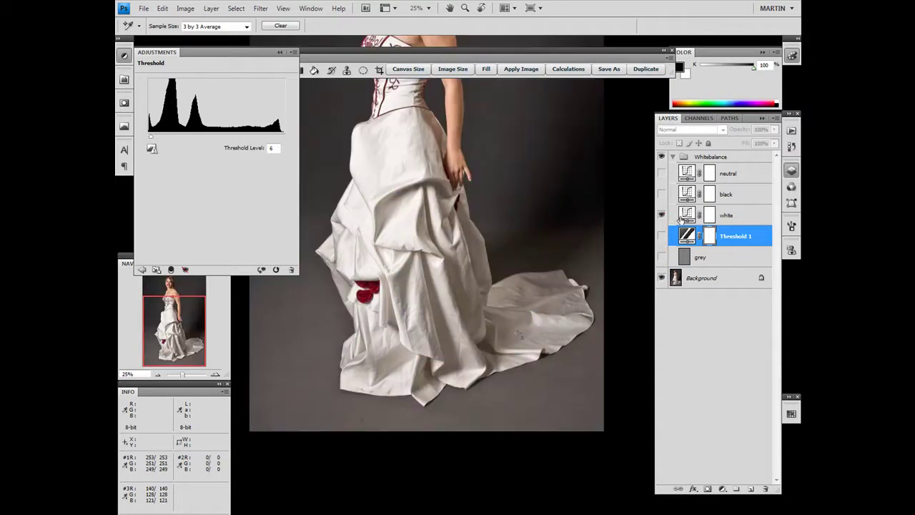
{"action": "left_click", "coordinate": [736, 217]}
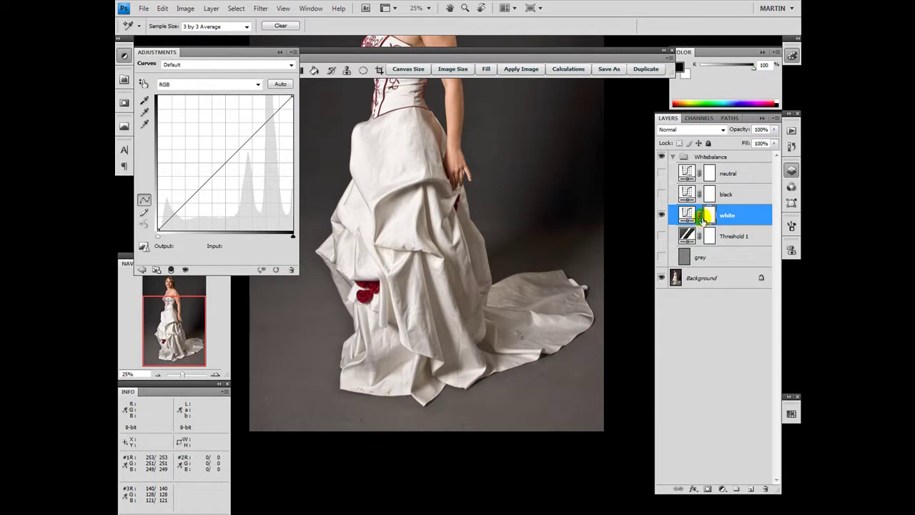
{"action": "left_click", "coordinate": [145, 124]}
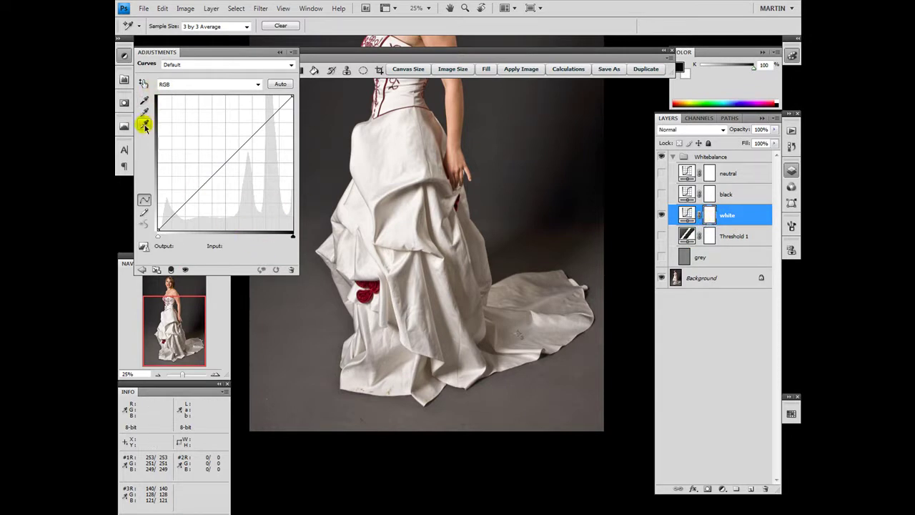
{"action": "double_click", "coordinate": [145, 124]}
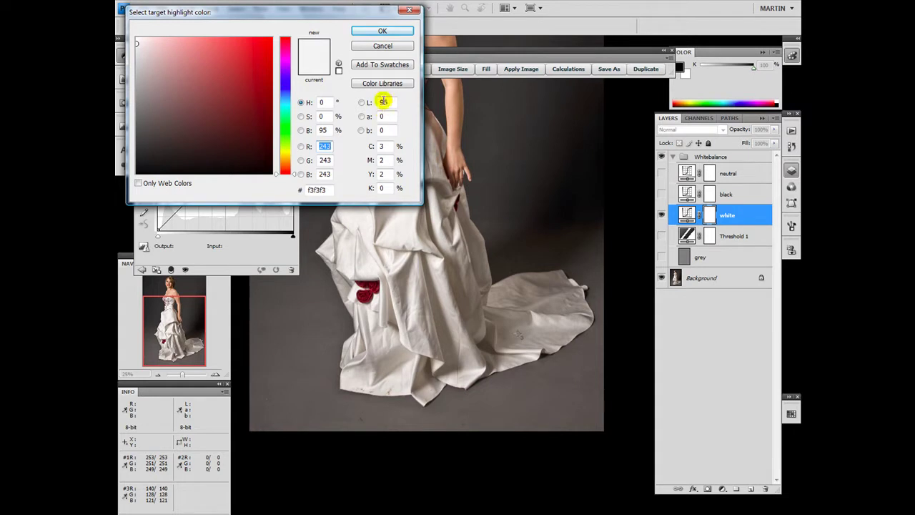
{"action": "left_click", "coordinate": [384, 31]}
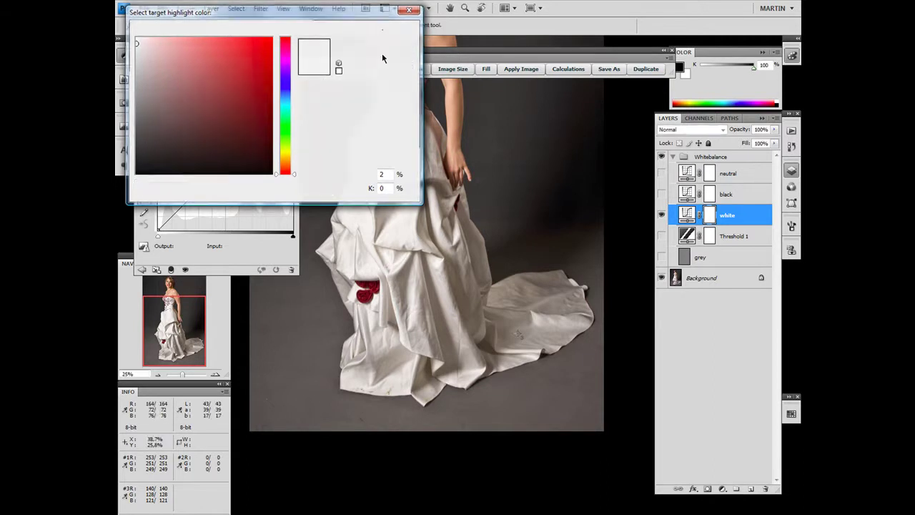
- Sample the bodice's white fabric as the white point, then hide the white layer and show the black layer
{"action": "left_click", "coordinate": [486, 300]}
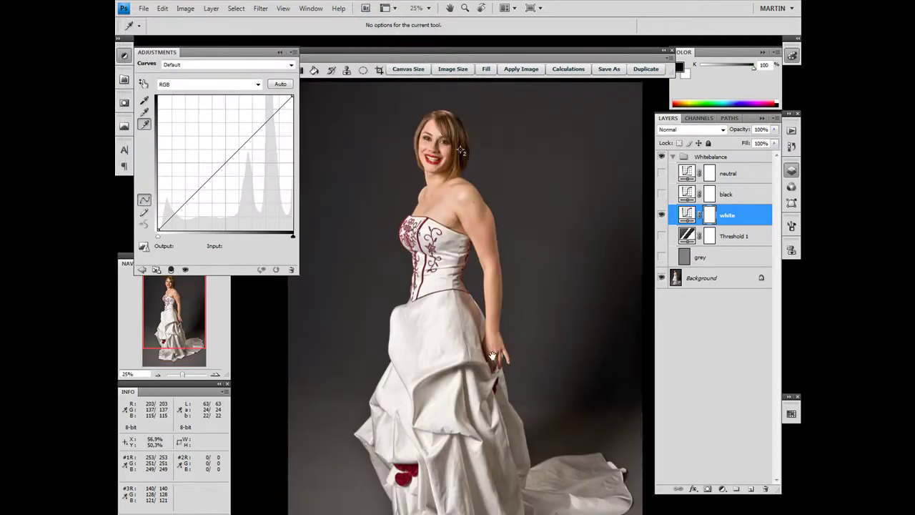
{"action": "left_click", "coordinate": [435, 179]}
{"action": "left_click", "coordinate": [493, 335]}
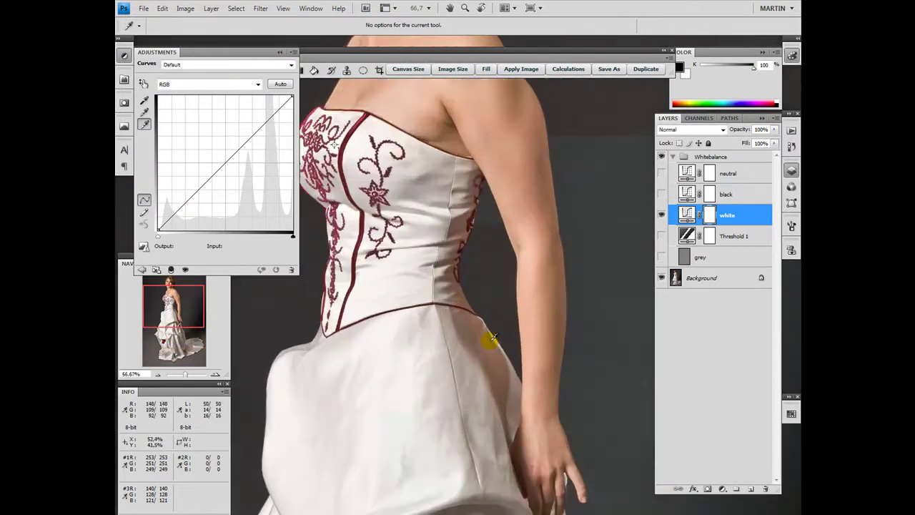
{"action": "left_click_drag", "start_coordinate": [351, 150], "coordinate": [436, 224]}
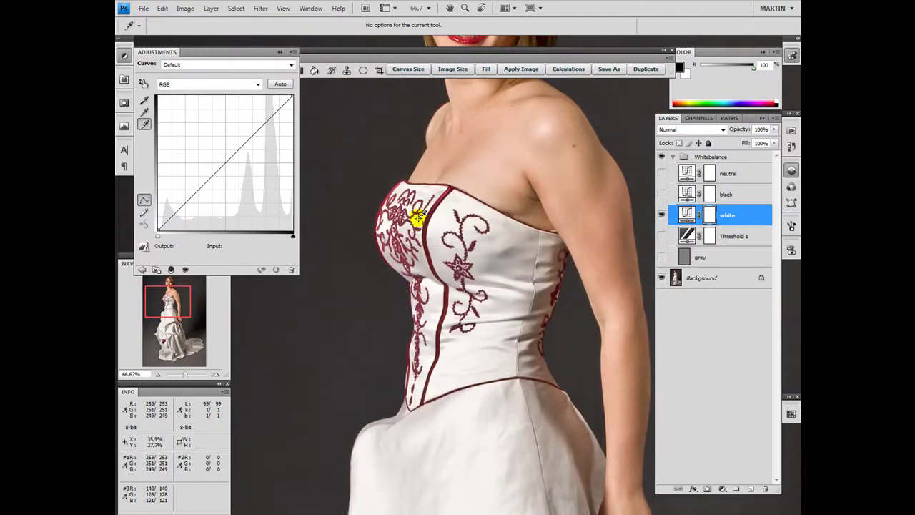
{"action": "left_click", "coordinate": [418, 218]}
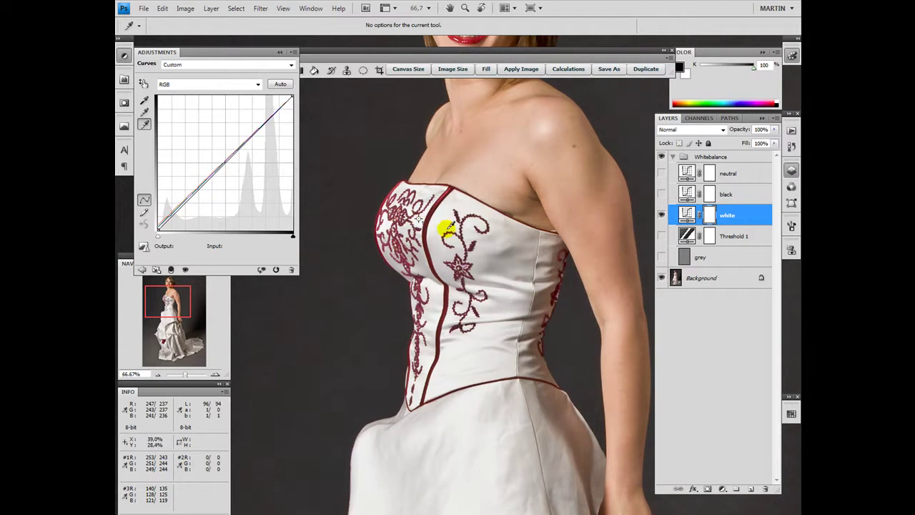
{"action": "left_click", "coordinate": [661, 214]}
{"action": "left_click", "coordinate": [662, 193]}
{"action": "left_click", "coordinate": [727, 195]}
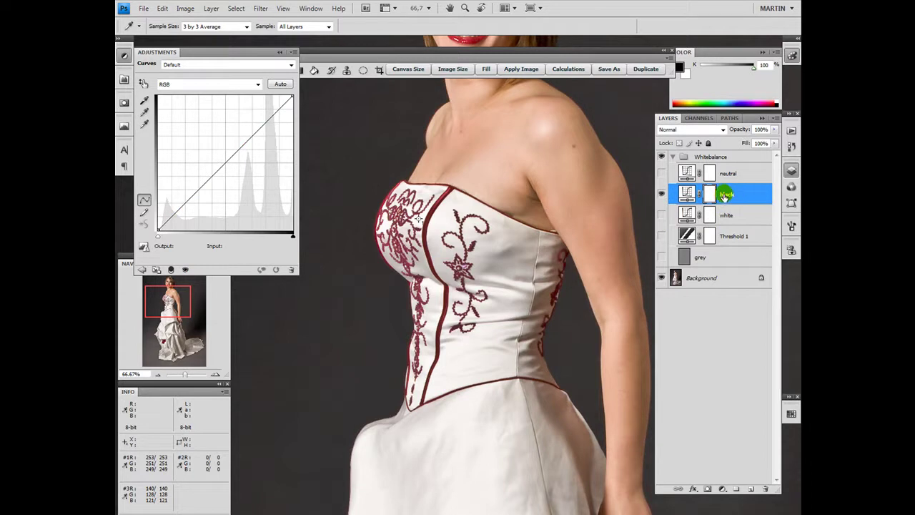
- Set the black Curves layer's shadow target to a neutral near-black with lightness 6
{"action": "left_click", "coordinate": [157, 100]}
{"action": "double_click", "coordinate": [157, 101]}
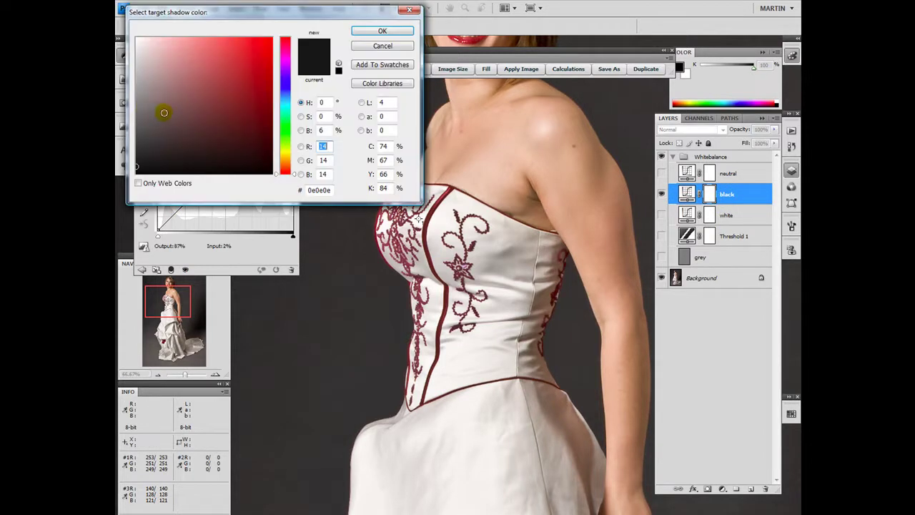
{"action": "double_click", "coordinate": [383, 102]}
{"action": "type", "text": "6"}
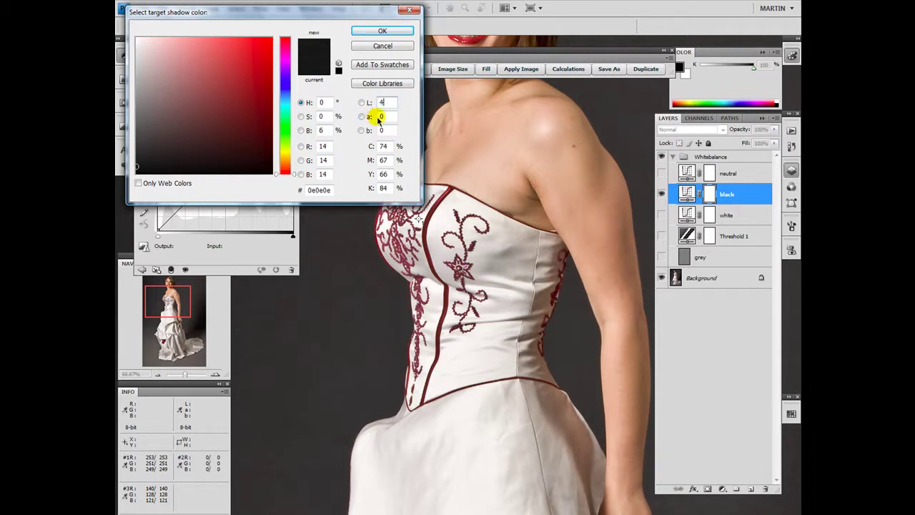
{"action": "left_click", "coordinate": [382, 31]}
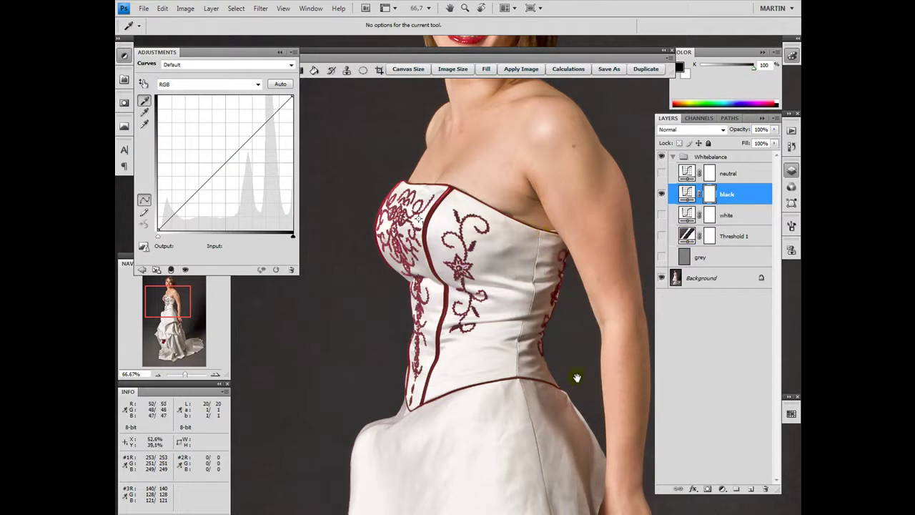
- Sample the darkest shadow in the bride's hair as the black point
{"action": "left_click_drag", "start_coordinate": [577, 376], "coordinate": [415, 205]}
{"action": "left_click_drag", "start_coordinate": [460, 333], "coordinate": [537, 351]}
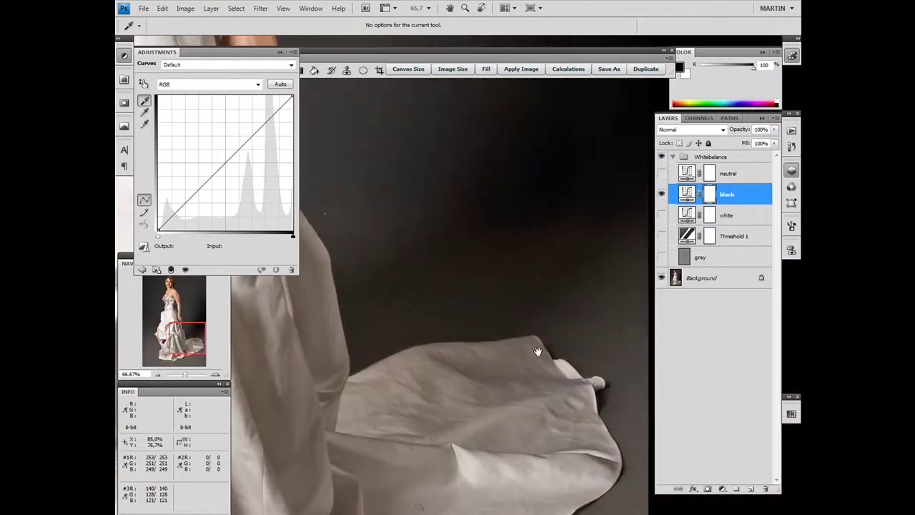
{"action": "left_click_drag", "start_coordinate": [548, 248], "coordinate": [549, 367]}
{"action": "left_click_drag", "start_coordinate": [523, 215], "coordinate": [527, 351]}
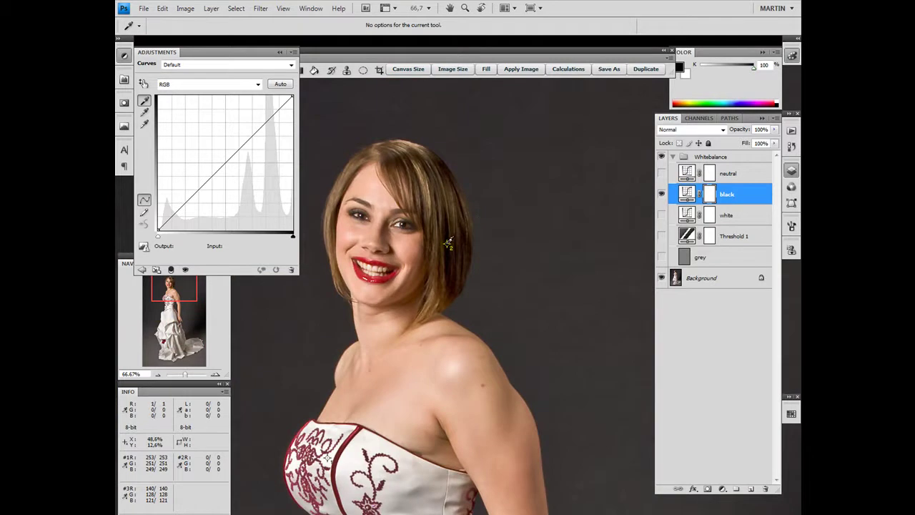
{"action": "left_click", "coordinate": [447, 244]}
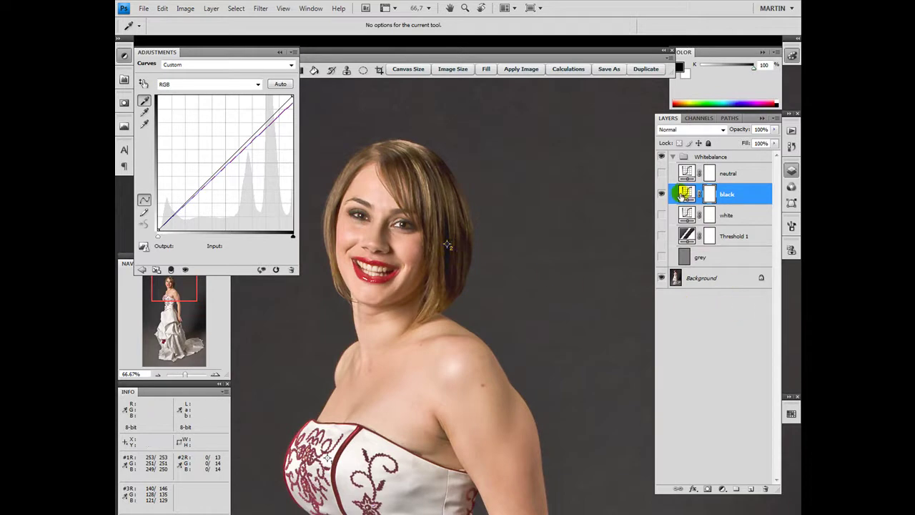
{"action": "left_click_drag", "start_coordinate": [582, 381], "coordinate": [491, 260]}
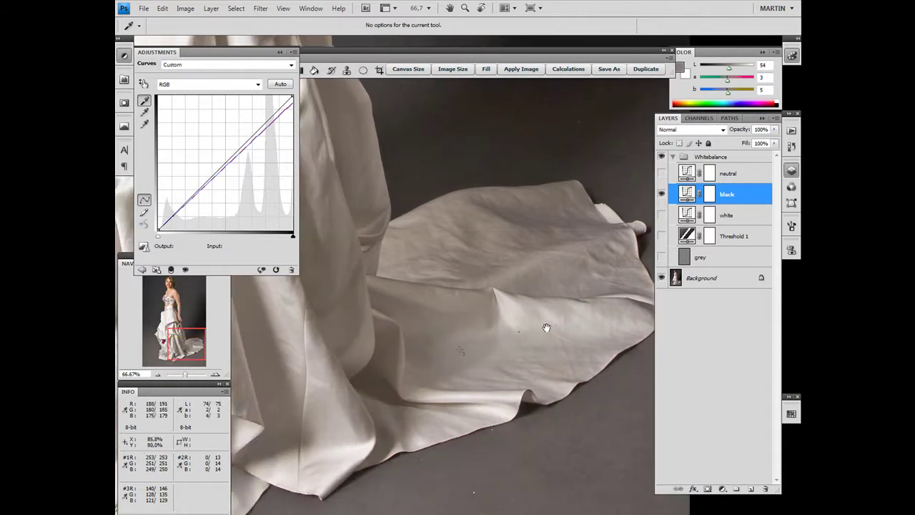
- Hide the black layer and confirm the midtone target colour on the neutral Curves layer
{"action": "left_click", "coordinate": [662, 193]}
{"action": "left_click", "coordinate": [741, 175]}
{"action": "left_click", "coordinate": [661, 173]}
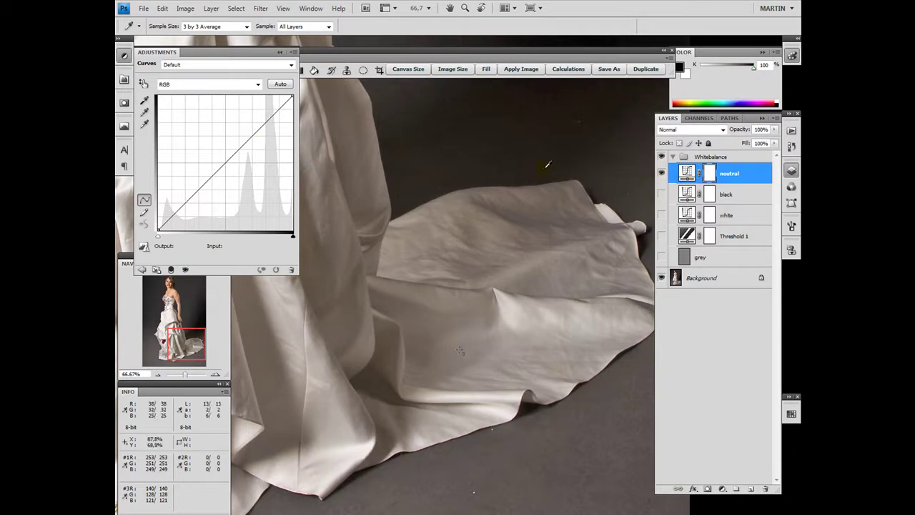
{"action": "double_click", "coordinate": [144, 113]}
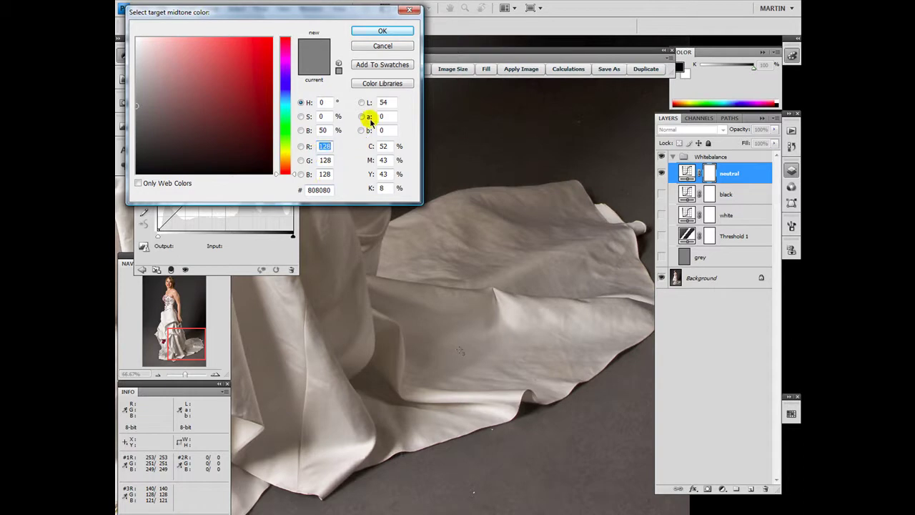
{"action": "left_click", "coordinate": [379, 30]}
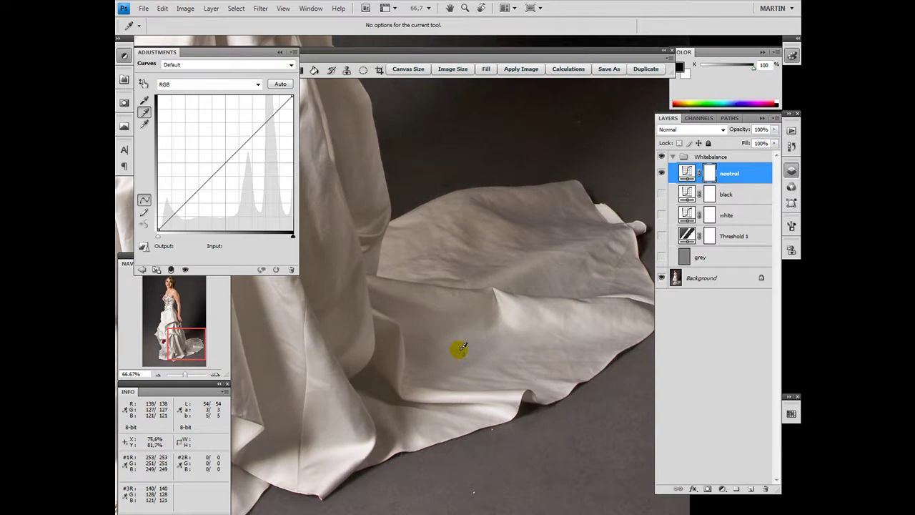
- Set the grey point from the gown's train and view the whole bride at 25%
{"action": "left_click", "coordinate": [462, 346]}
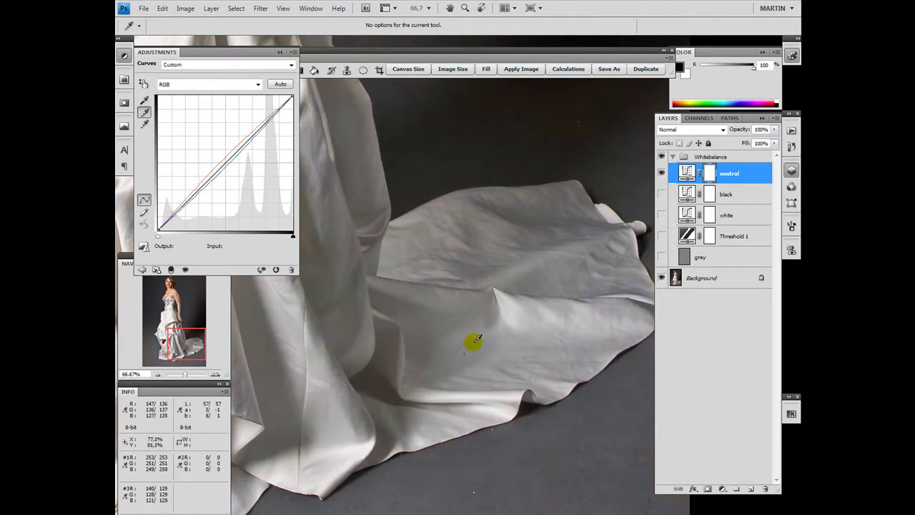
{"action": "key", "text": "ctrl+minus"}
{"action": "key", "text": "ctrl+minus"}
{"action": "key", "text": "ctrl+minus"}
{"action": "key", "text": "ctrl+minus"}
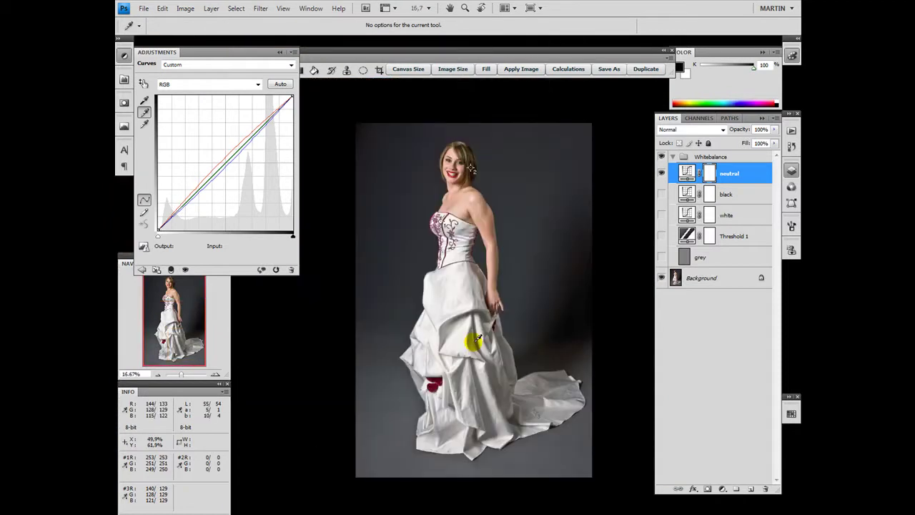
{"action": "key", "text": "ctrl+plus"}
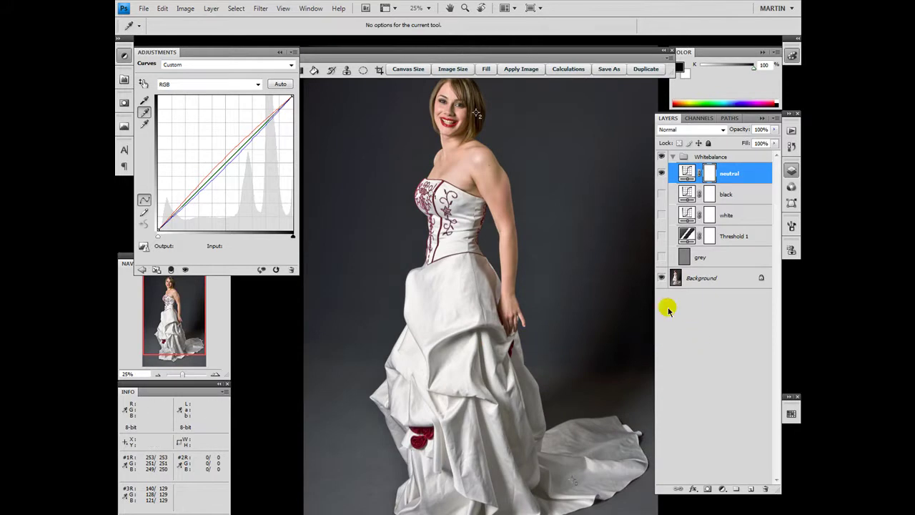
- Turn on the black and white Curves layers alongside the neutral one and select the white layer's curve
{"action": "left_click", "coordinate": [706, 180]}
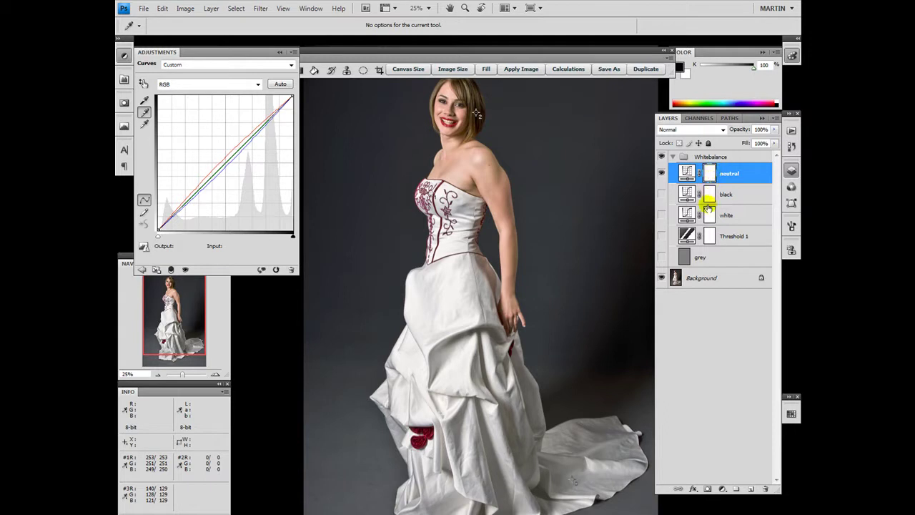
{"action": "left_click_drag", "start_coordinate": [709, 220], "coordinate": [710, 215]}
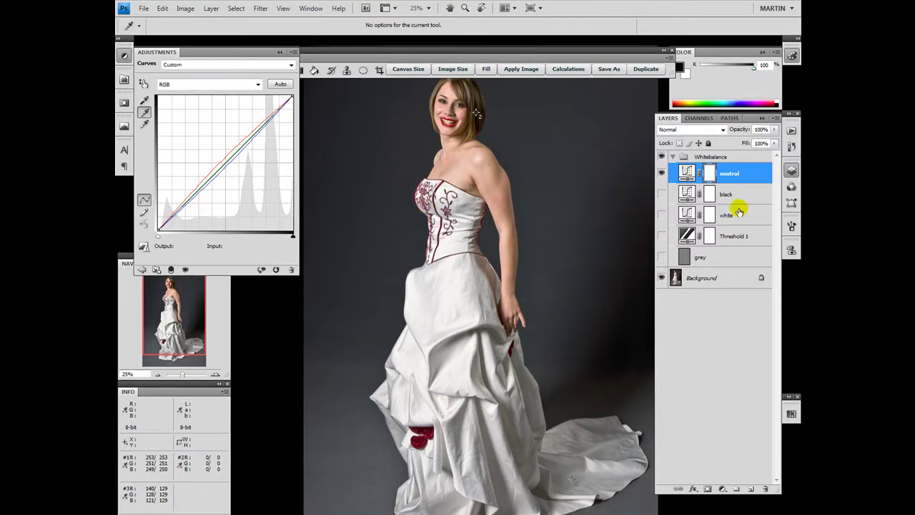
{"action": "left_click_drag", "start_coordinate": [662, 196], "coordinate": [661, 215]}
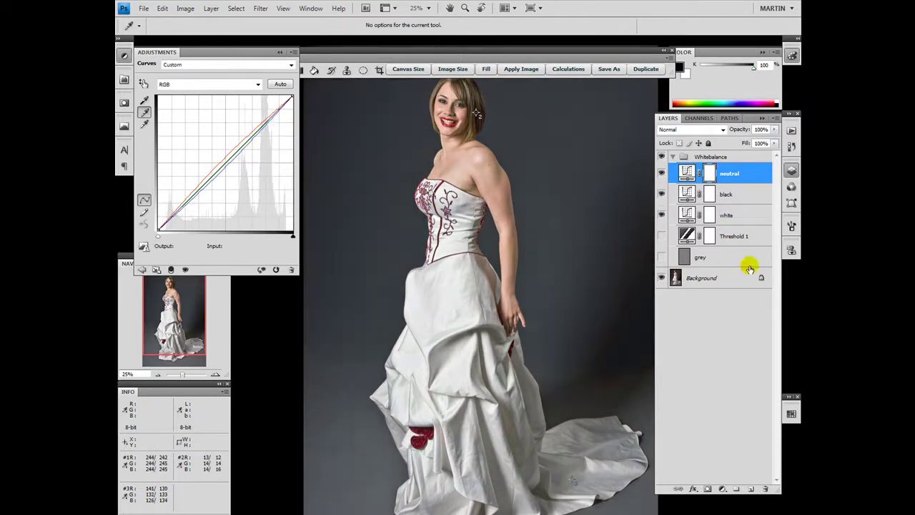
{"action": "left_click", "coordinate": [727, 214]}
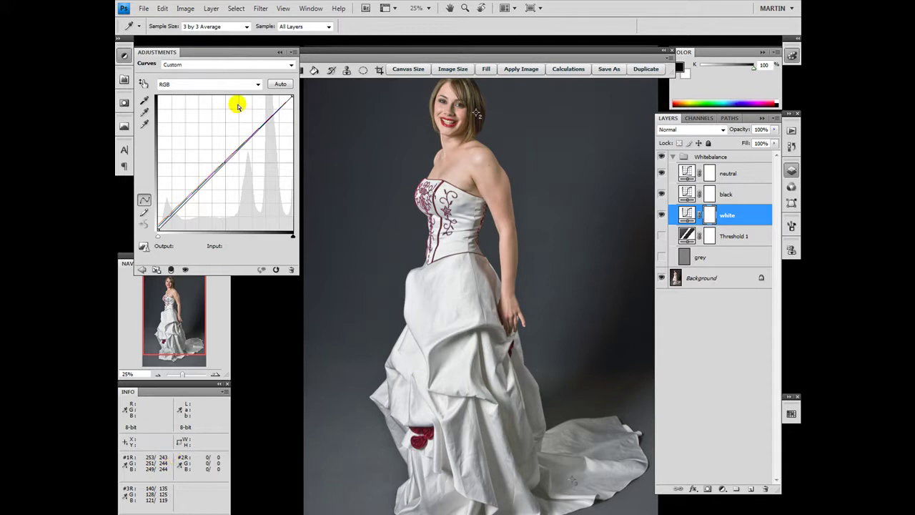
- Switch the white layer's curve to the Red channel and check its black point reads Input 0, Output 4
{"action": "left_click", "coordinate": [258, 85]}
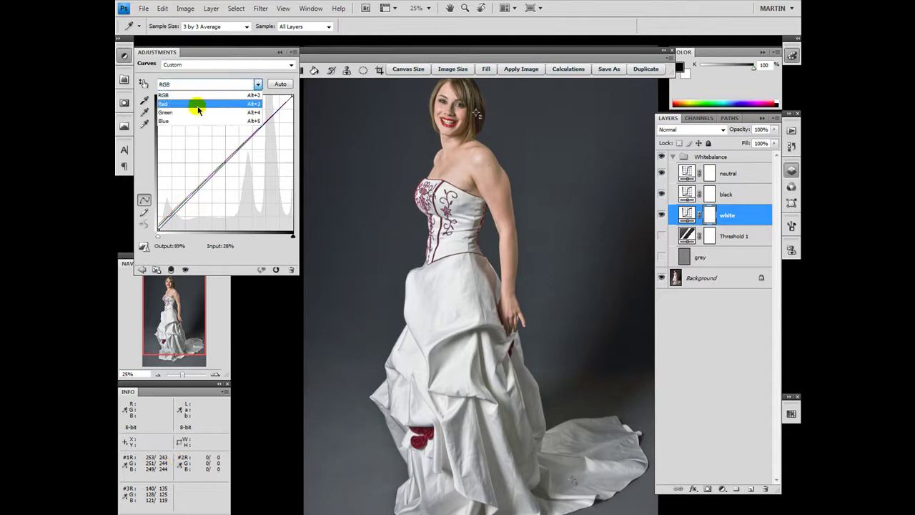
{"action": "left_click", "coordinate": [198, 97]}
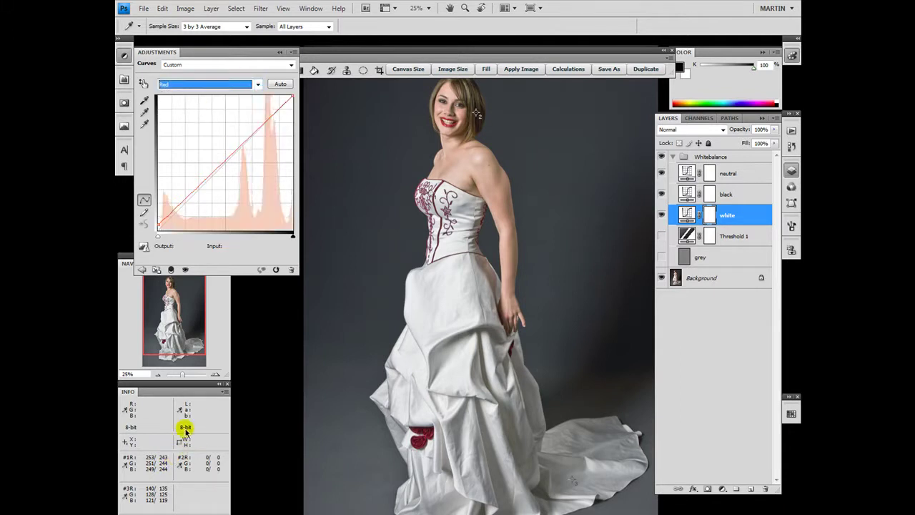
{"action": "left_click", "coordinate": [157, 224]}
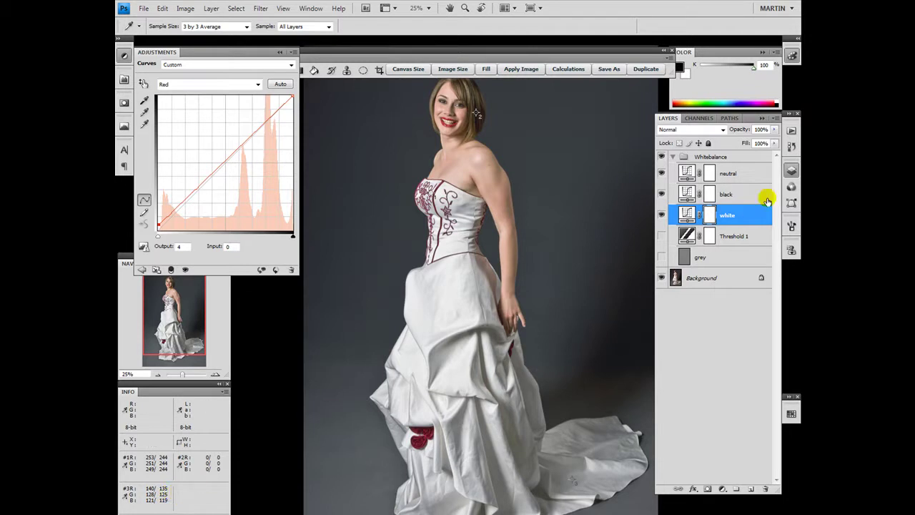
- On the neutral layer, nudge the Red curve's midtone point to Output 50
{"action": "left_click", "coordinate": [732, 172]}
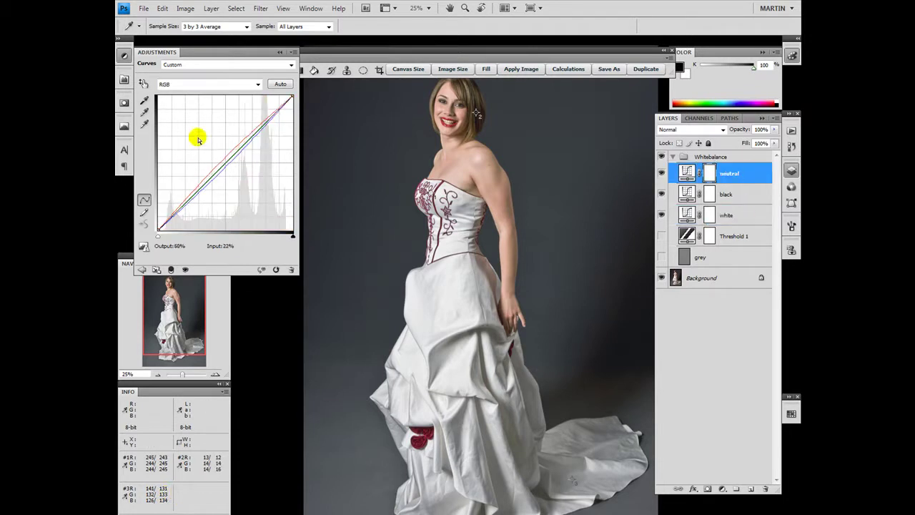
{"action": "left_click", "coordinate": [258, 84]}
{"action": "left_click", "coordinate": [236, 104]}
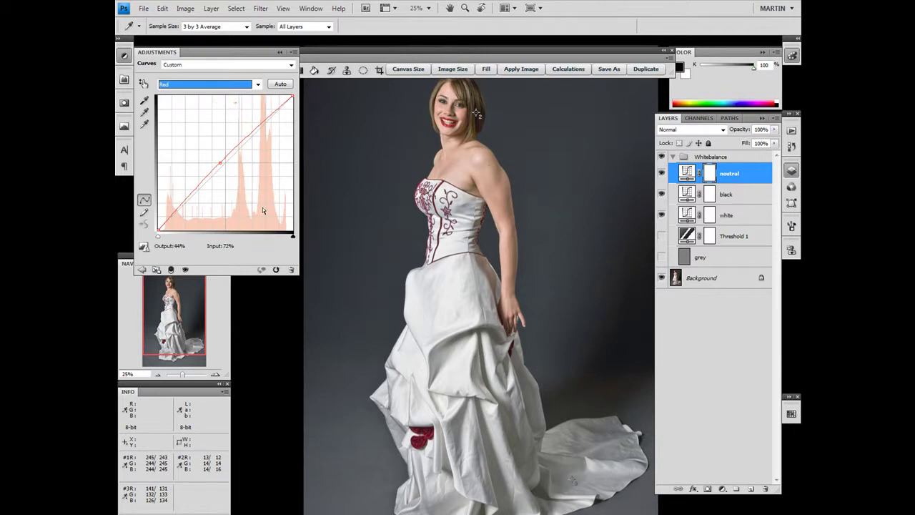
{"action": "left_click", "coordinate": [220, 163]}
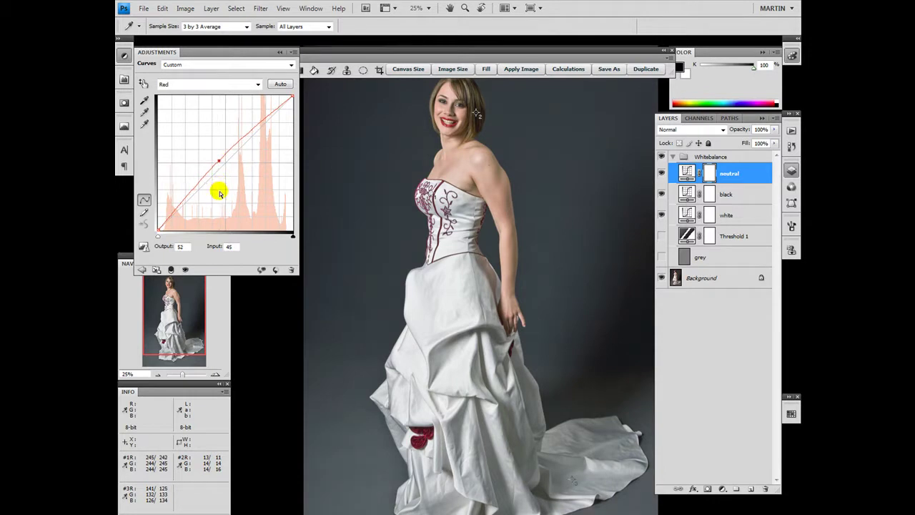
{"action": "key", "text": "Down"}
{"action": "key", "text": "Down"}
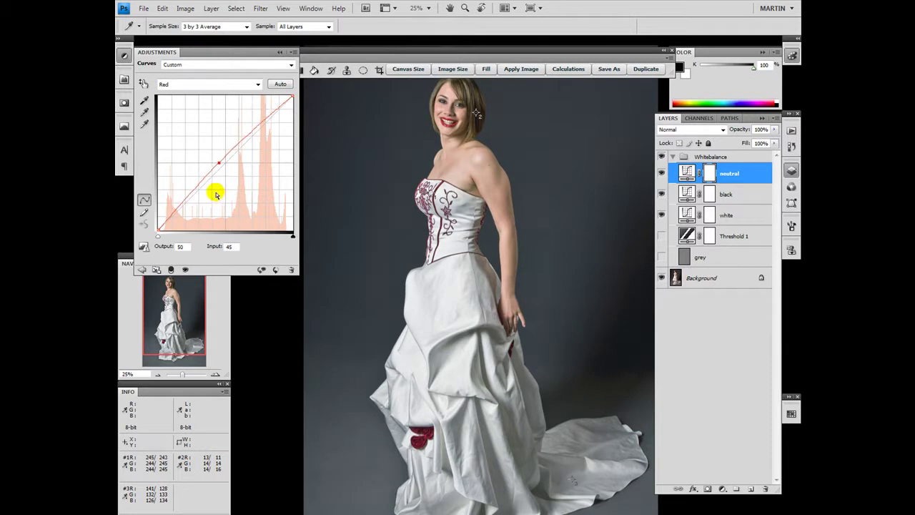
- Adjust the Green curve's midtone point to Output 52
{"action": "left_click", "coordinate": [223, 84]}
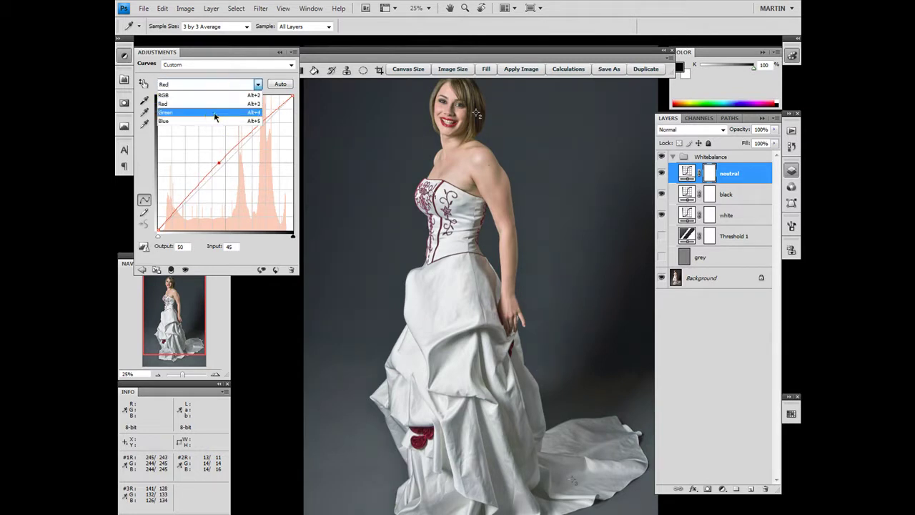
{"action": "left_click", "coordinate": [212, 114]}
{"action": "left_click", "coordinate": [225, 163]}
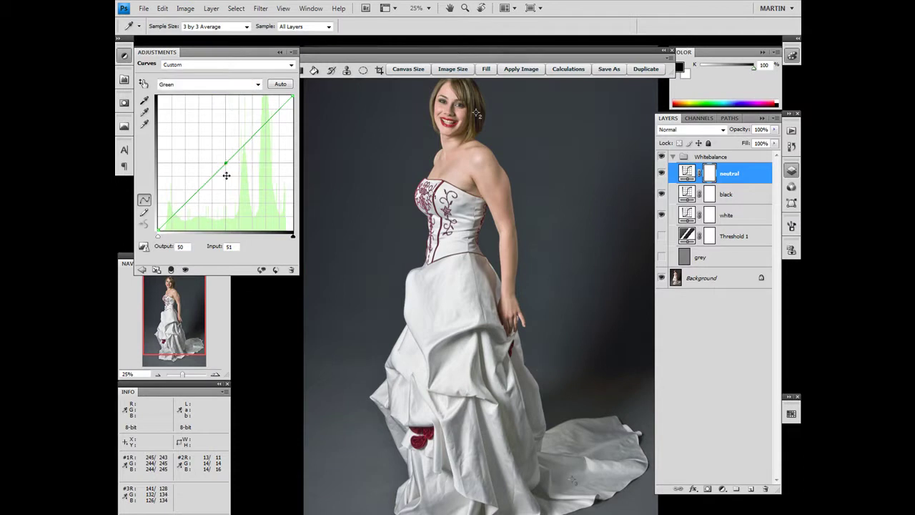
{"action": "key", "text": "Down"}
{"action": "key", "text": "Up"}
{"action": "key", "text": "Up"}
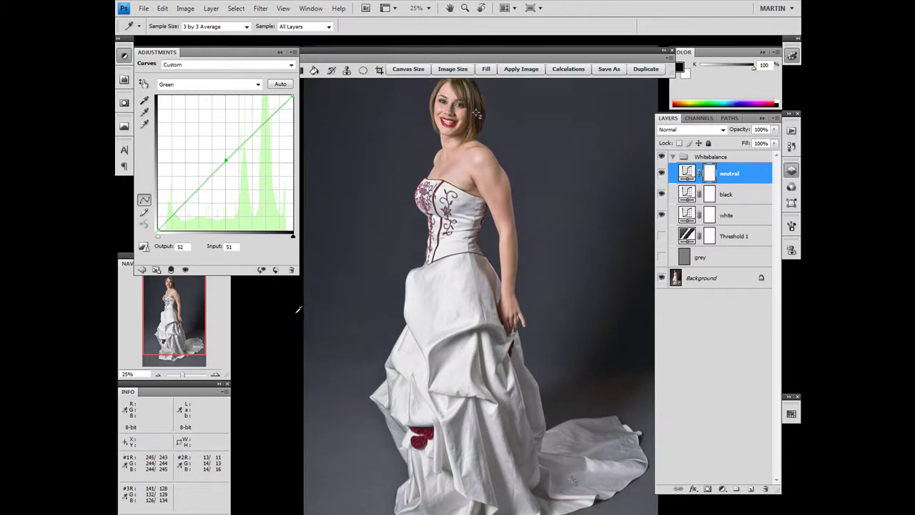
- Raise the Blue curve's midtone point to Output 53, making sampler #3 read 128/128/128
{"action": "left_click", "coordinate": [240, 87]}
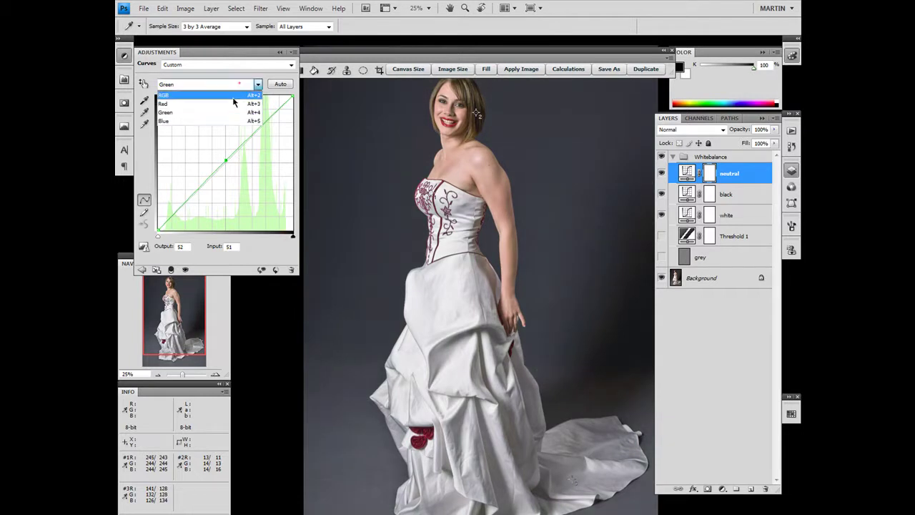
{"action": "left_click", "coordinate": [226, 121]}
{"action": "key", "text": "Up"}
{"action": "key", "text": "Down"}
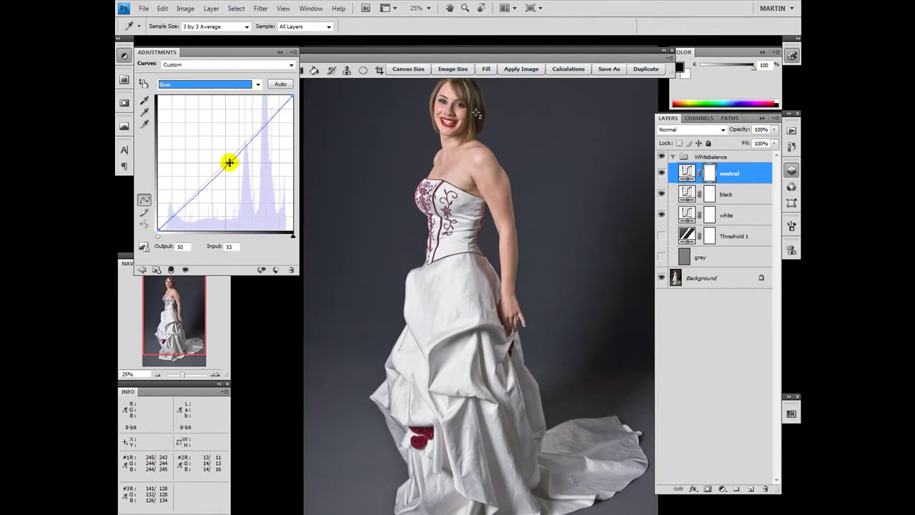
{"action": "left_click", "coordinate": [228, 163]}
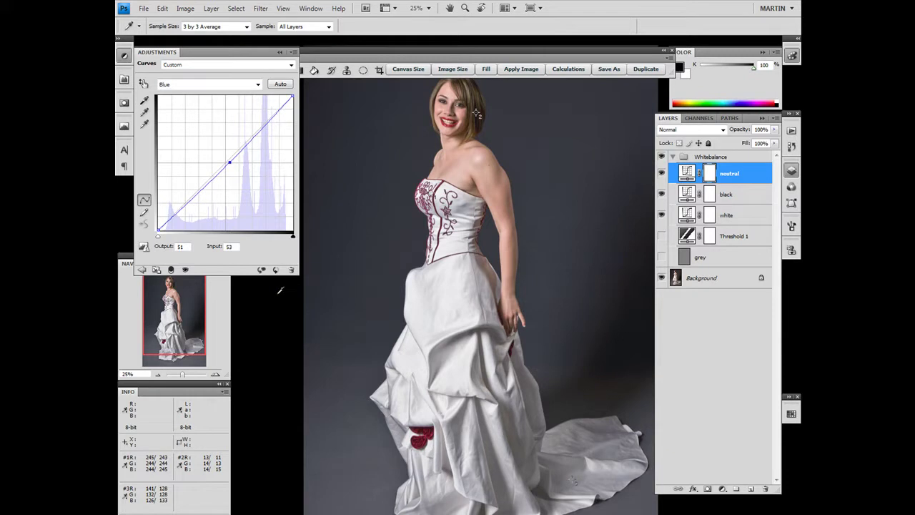
{"action": "key", "text": "Up"}
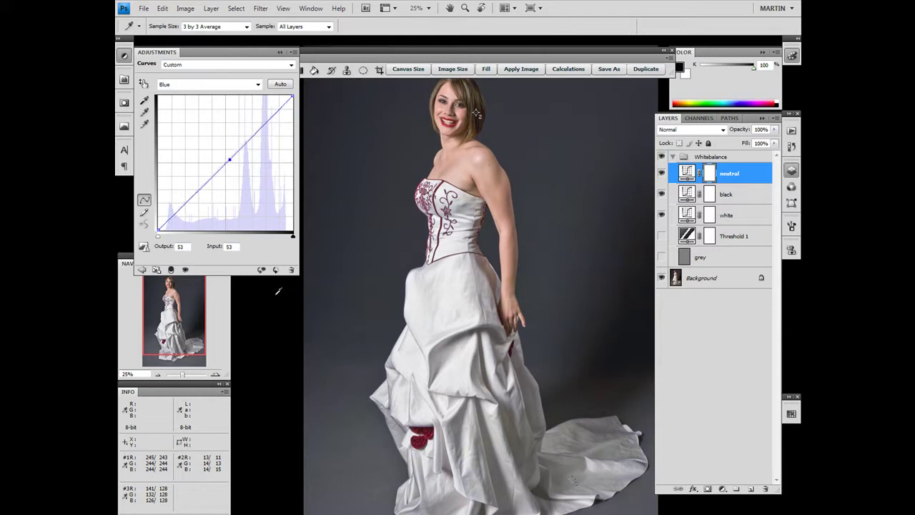